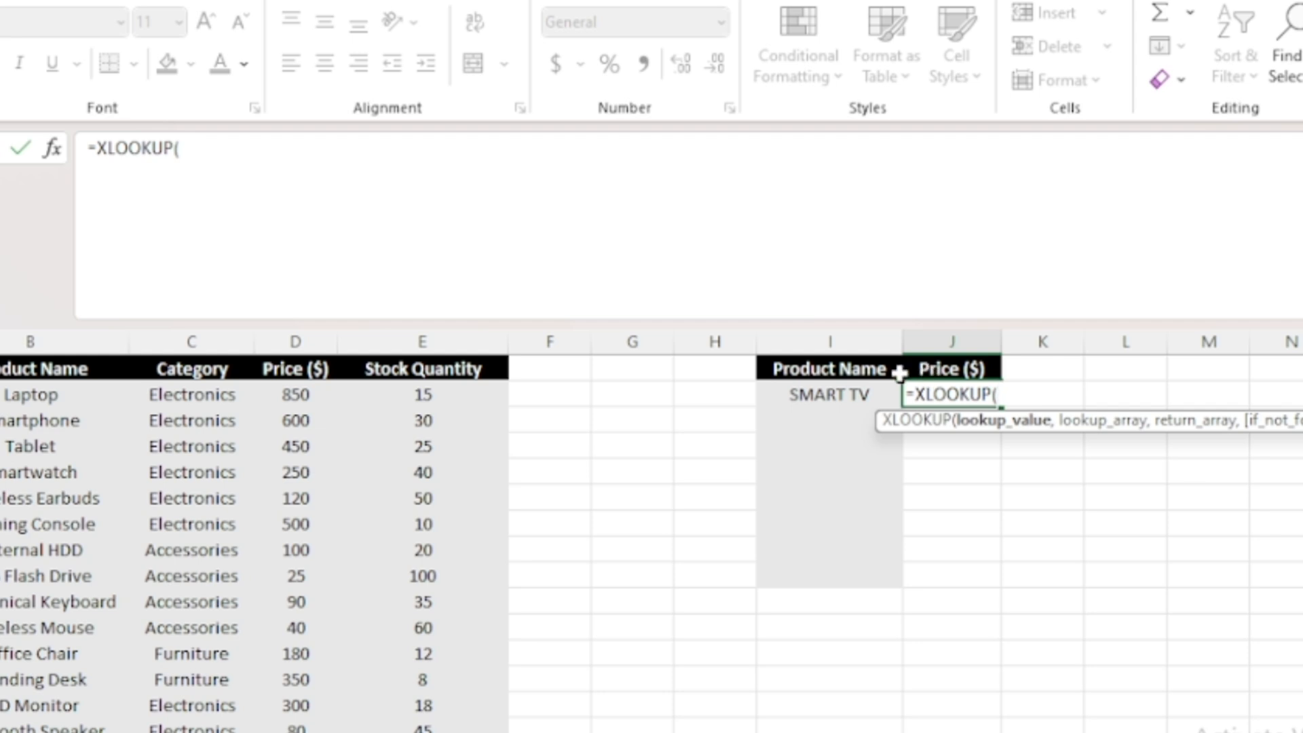
Step: Complete the XLOOKUP in J2 using lookup value I2, lookup array B2:B26 and return array D2:D26
click(869, 394)
text(,)
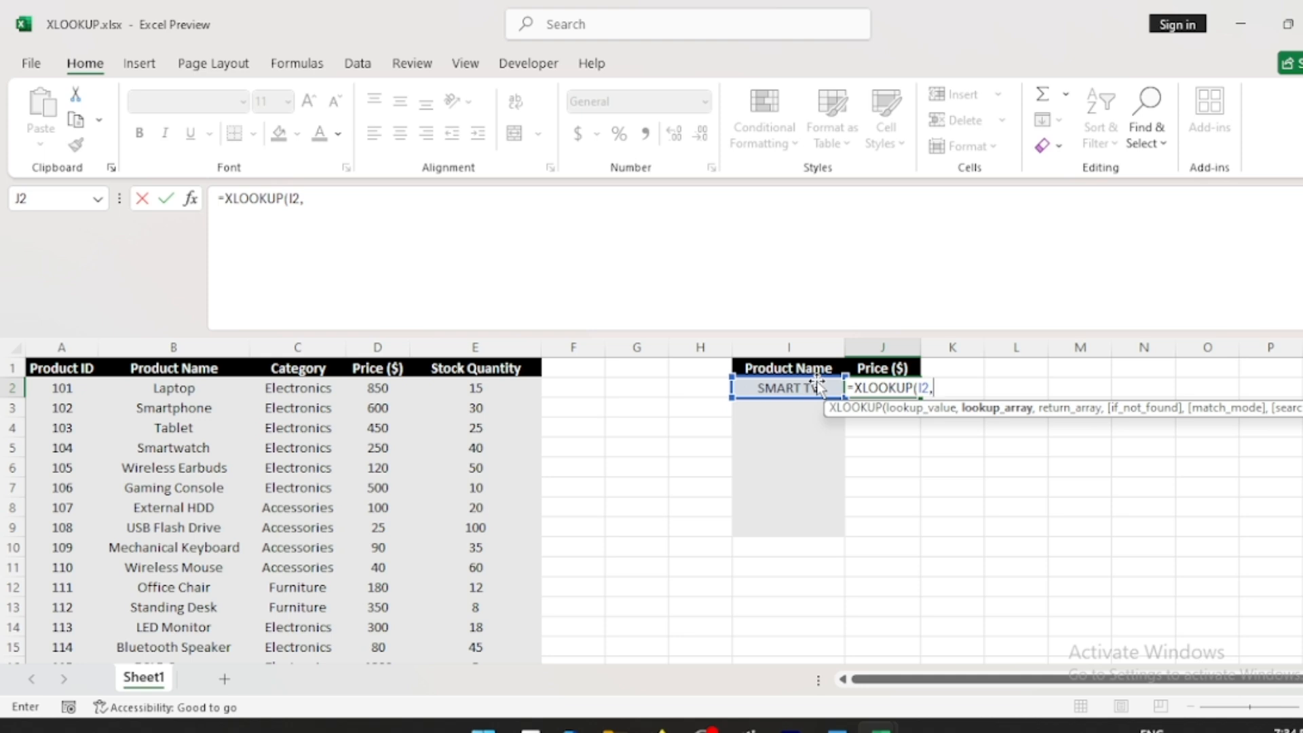
click(181, 391)
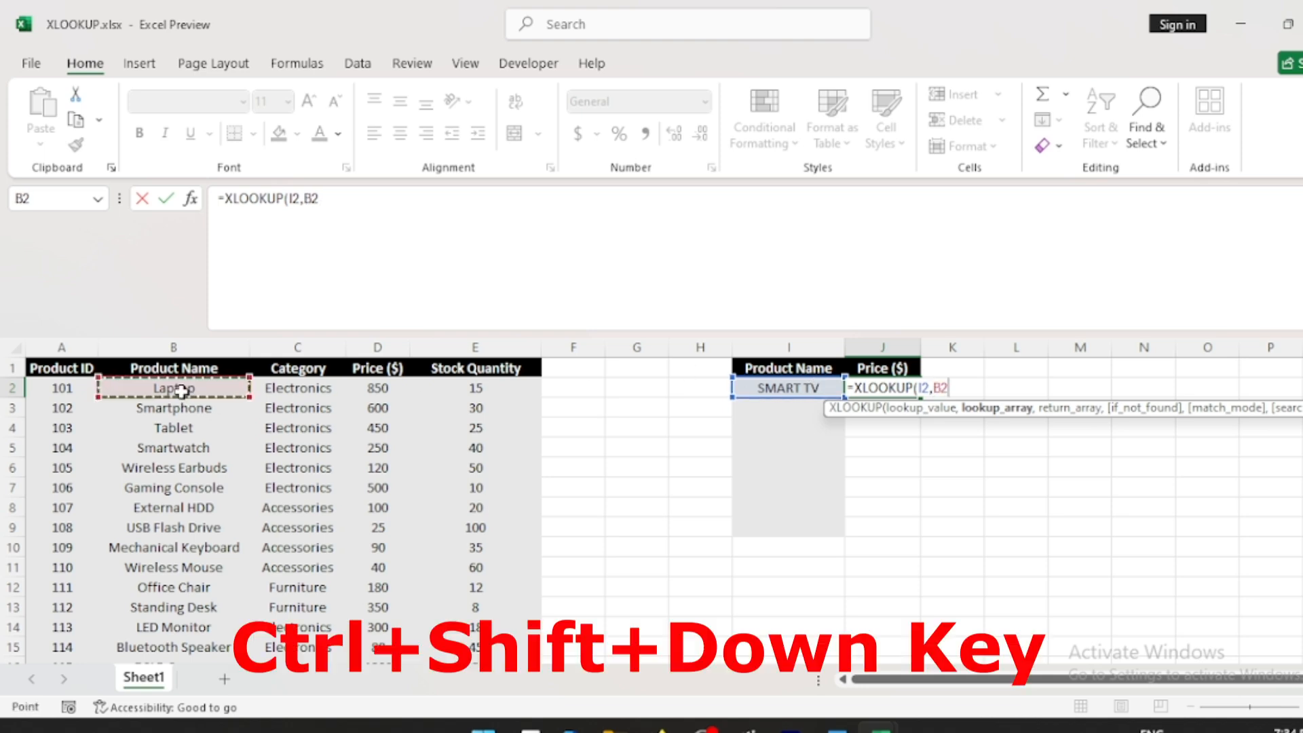
key(ctrl+shift+Down)
text(,)
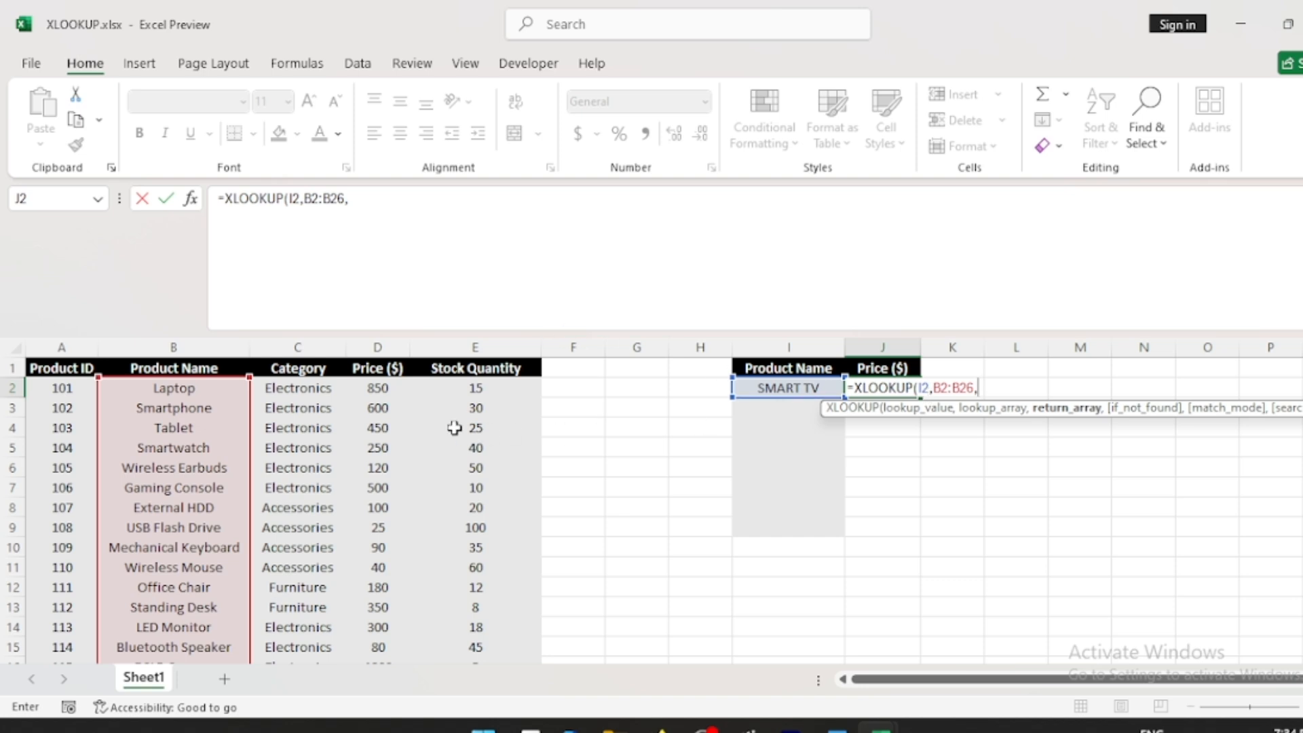
click(373, 390)
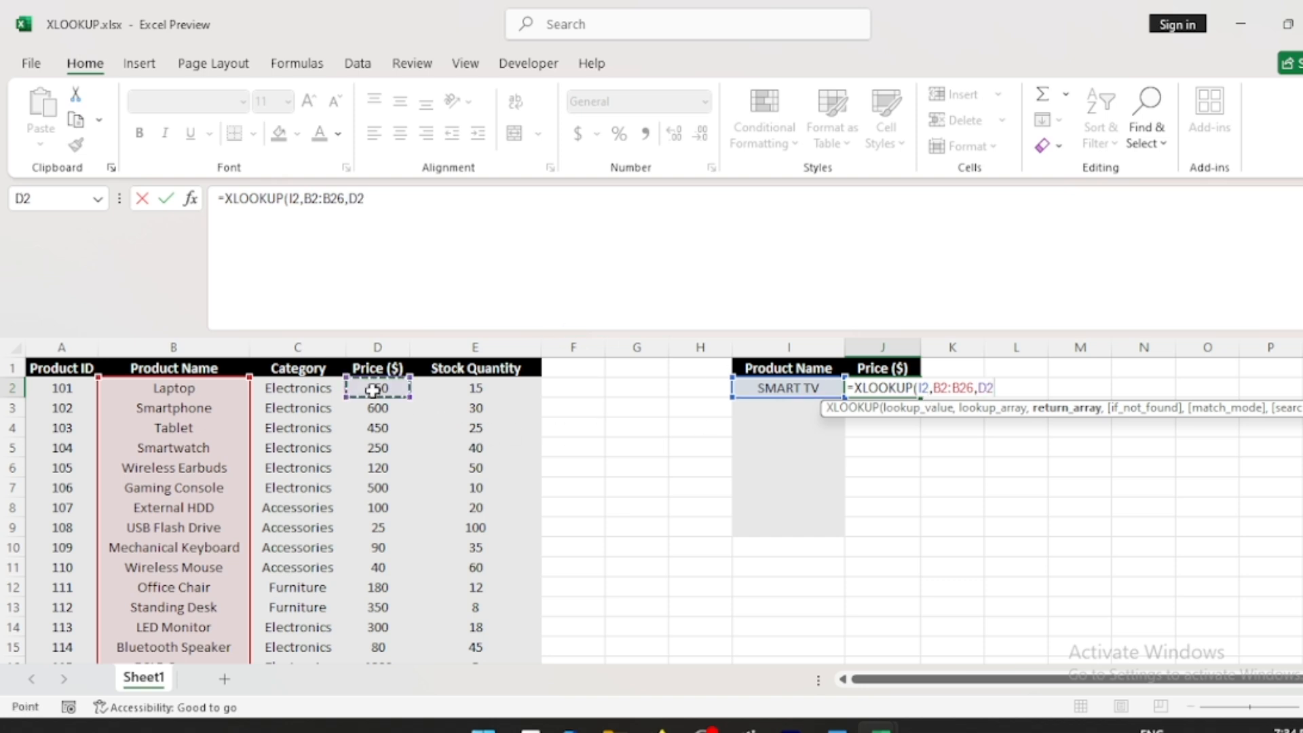
key(ctrl+shift+Down)
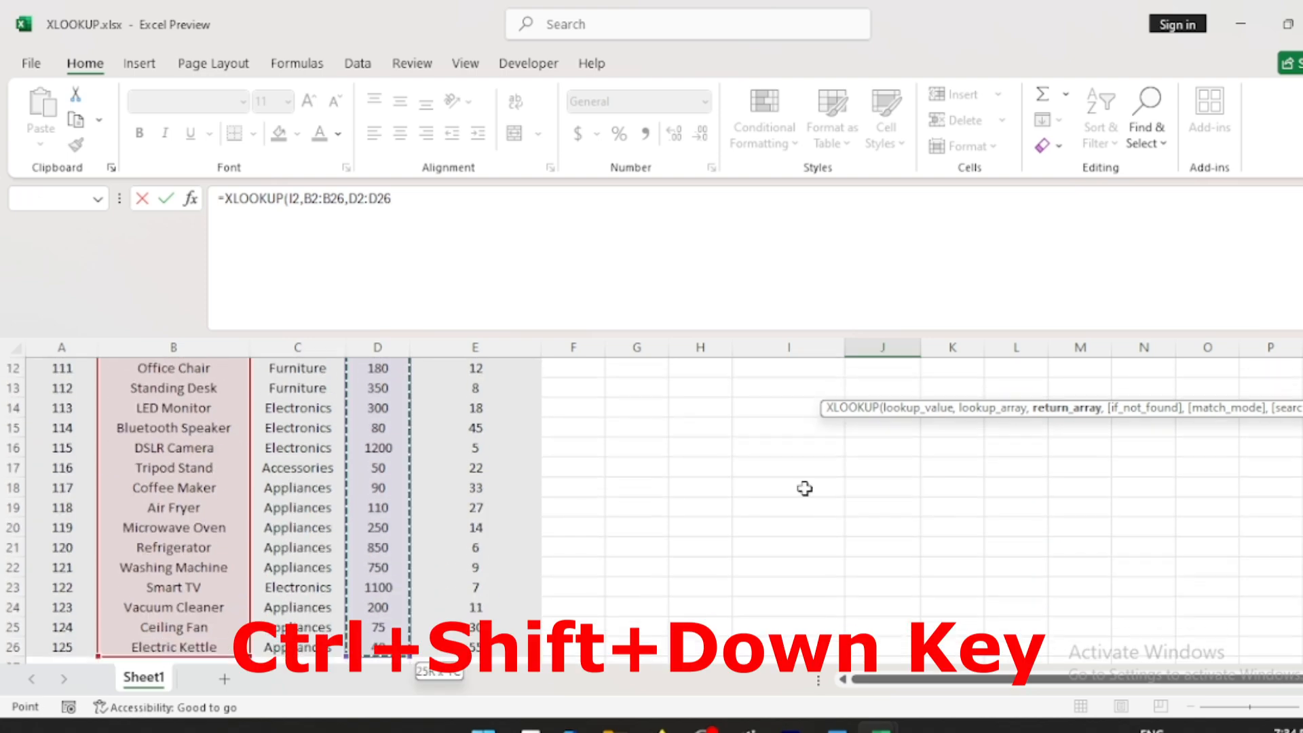
scroll(806, 489, up, 4)
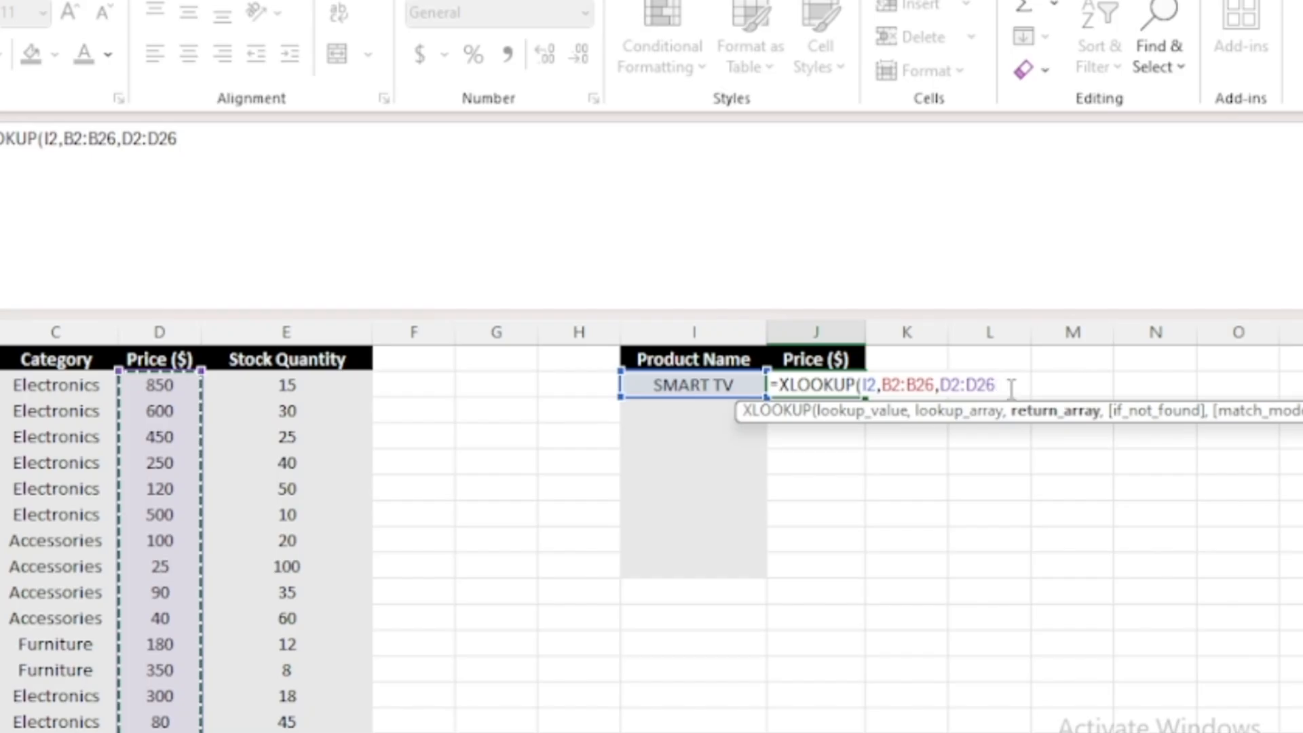
text())
key(Return)
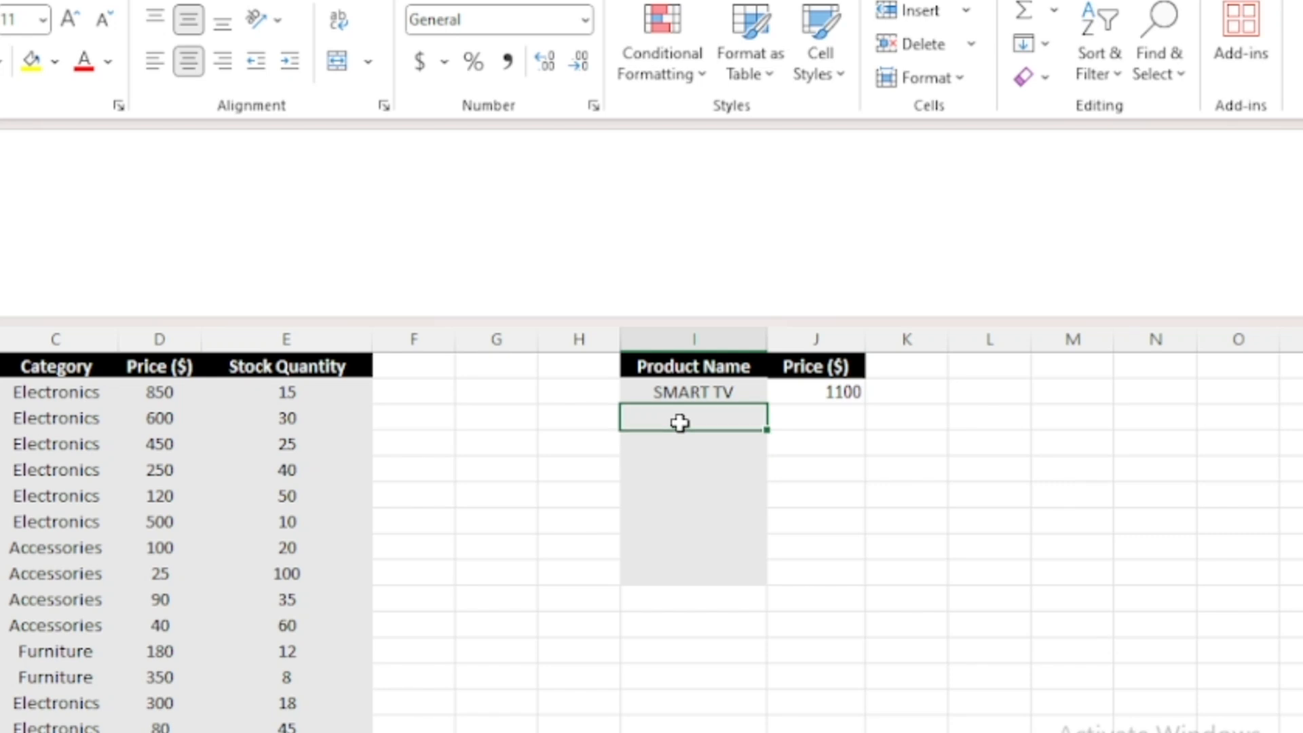
Step: Enter Gaming PC as the product name in I3 and start an XLOOKUP formula in J3
text(Gaming PC)
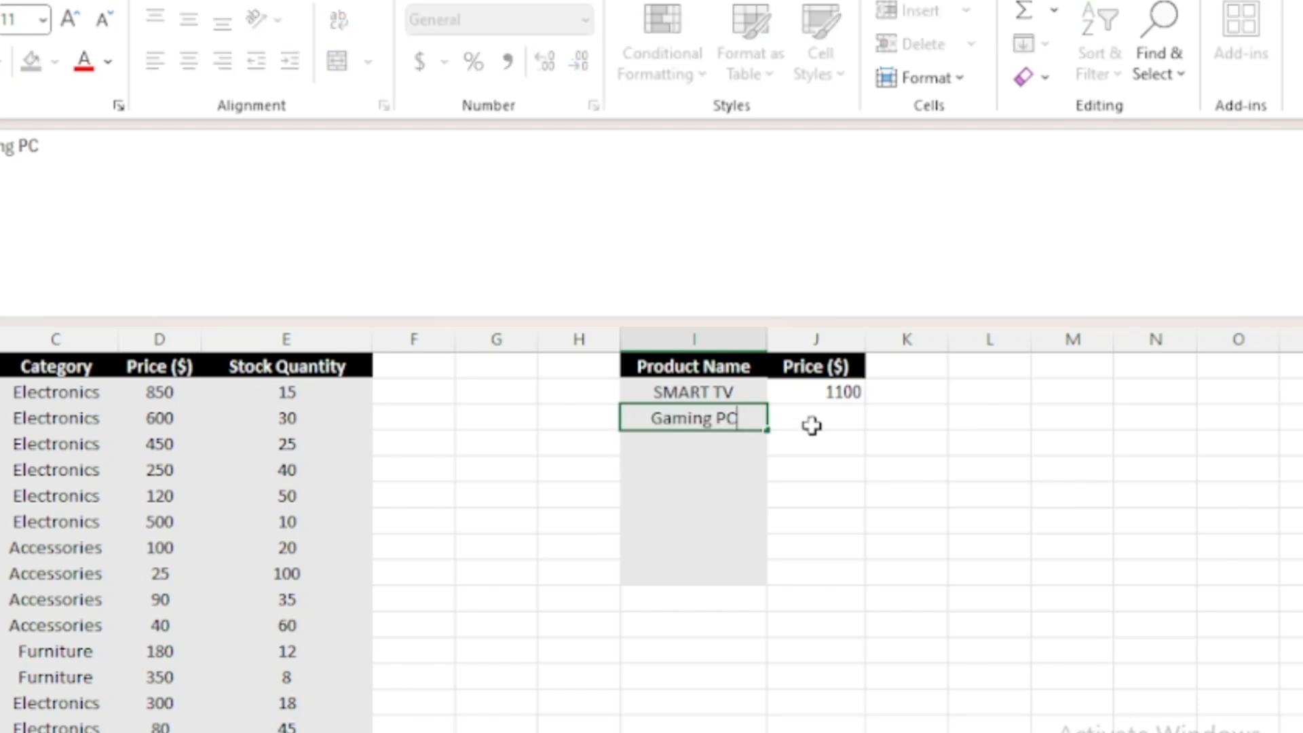
click(813, 426)
text(=XLOOK)
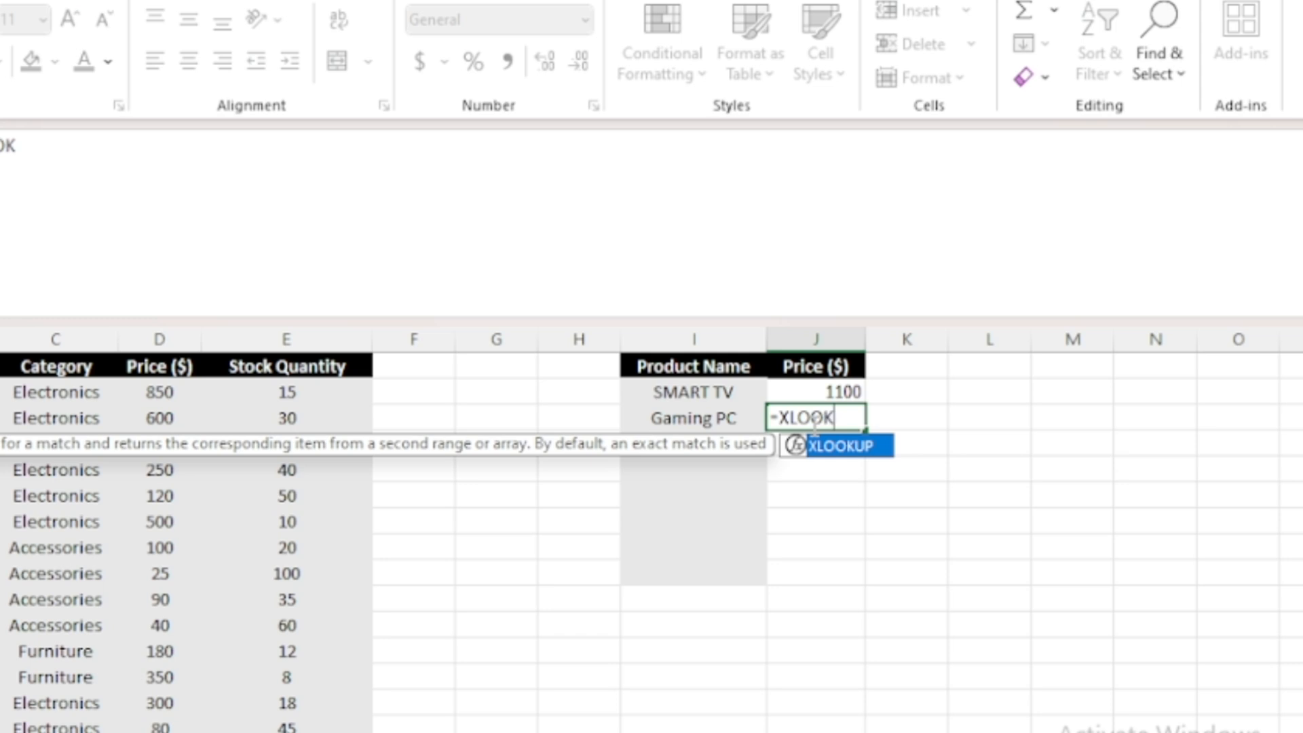
key(Tab)
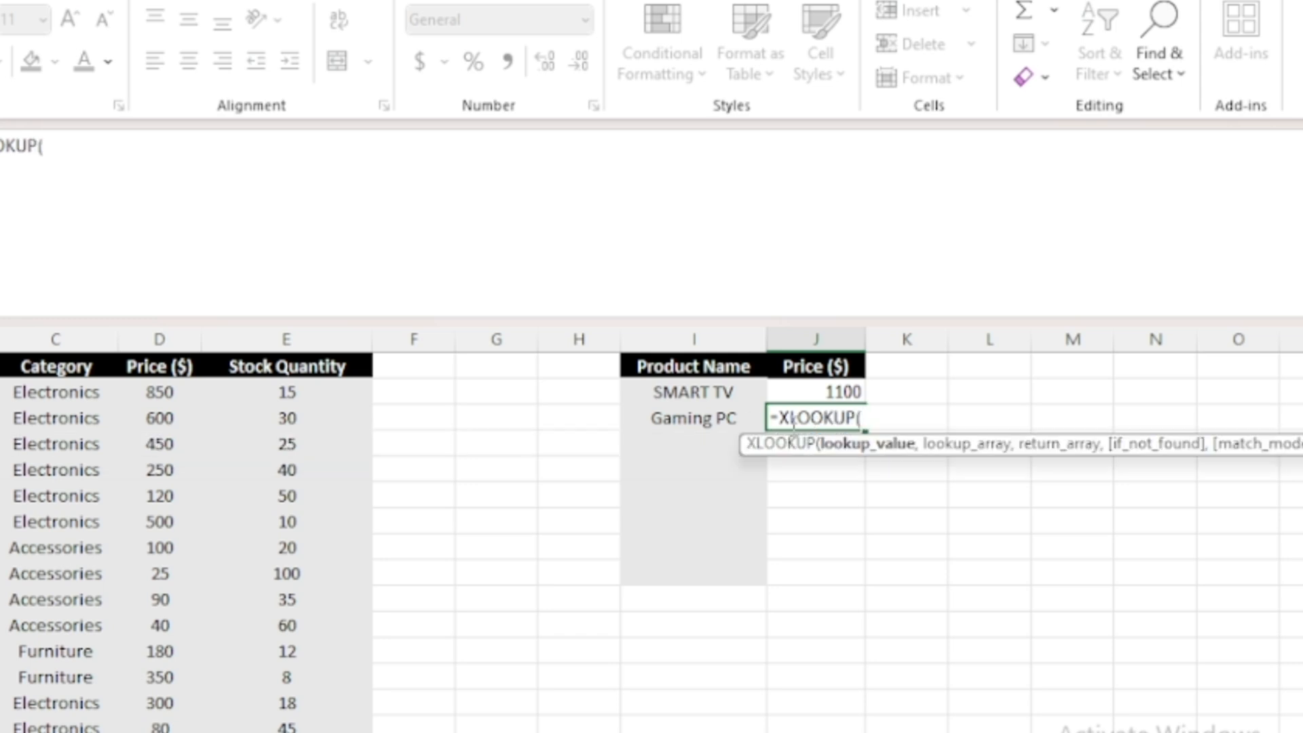
Step: Finish J3's XLOOKUP with lookup value I3, lookup array B2:B26 and return array D2:D26
click(740, 421)
text(,)
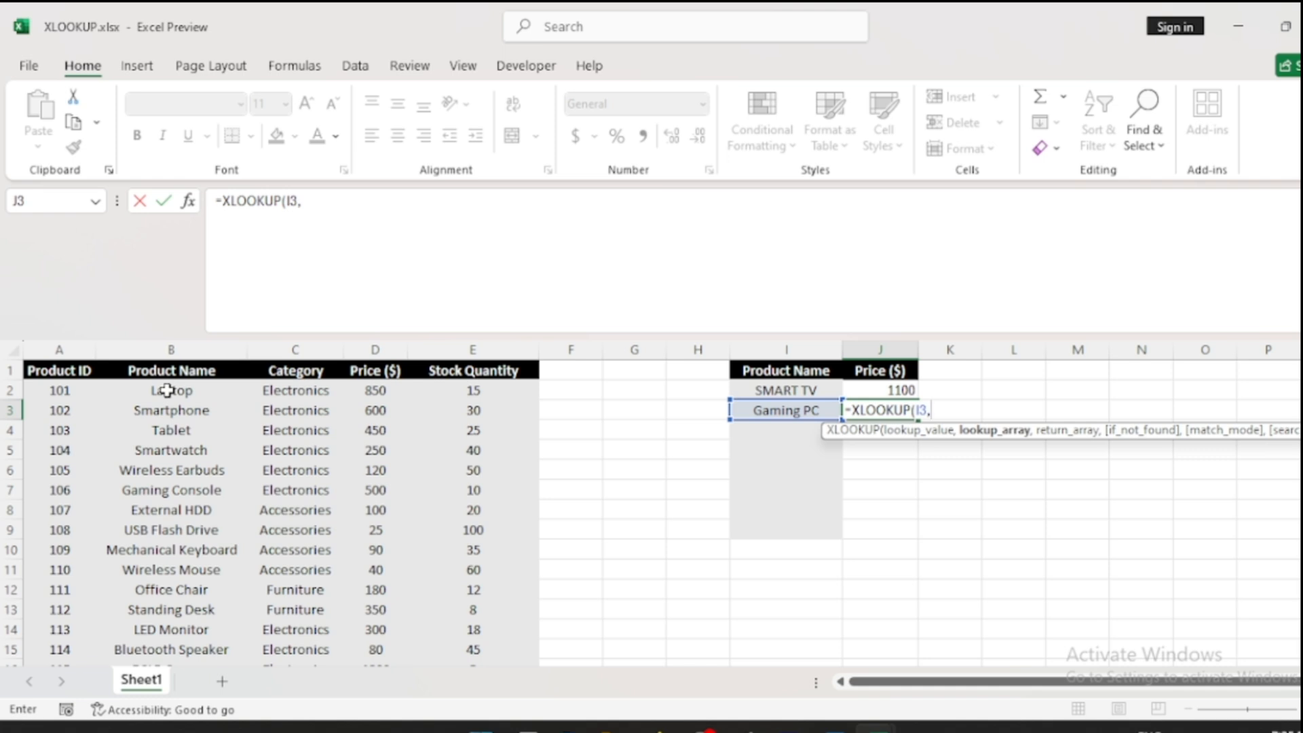
click(167, 390)
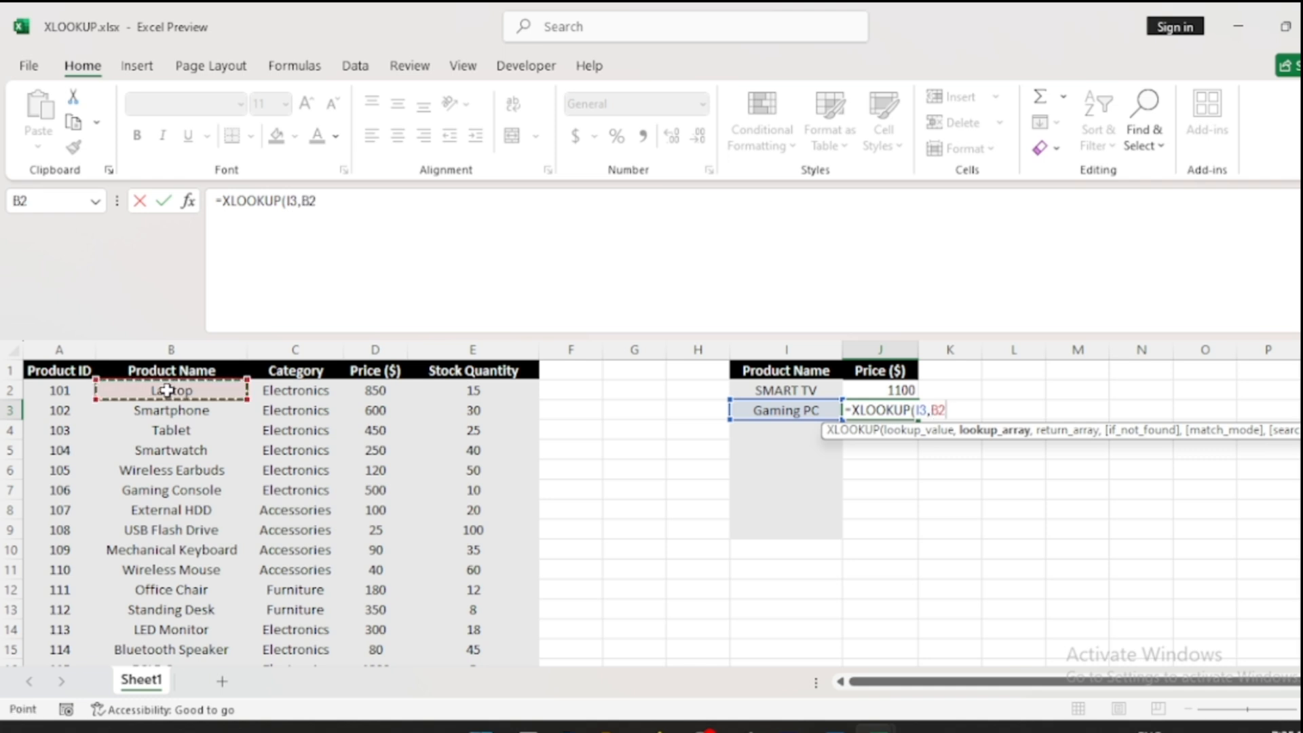
key(ctrl+shift+Down)
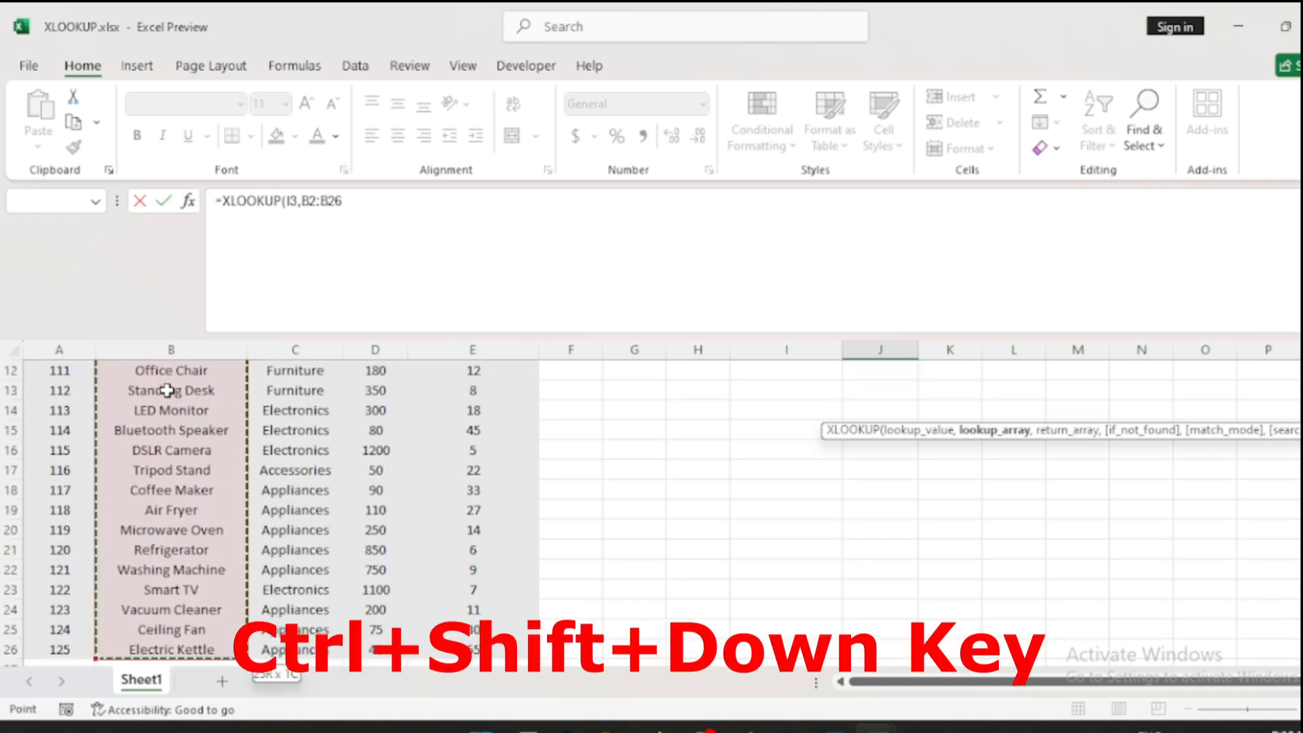
text(,)
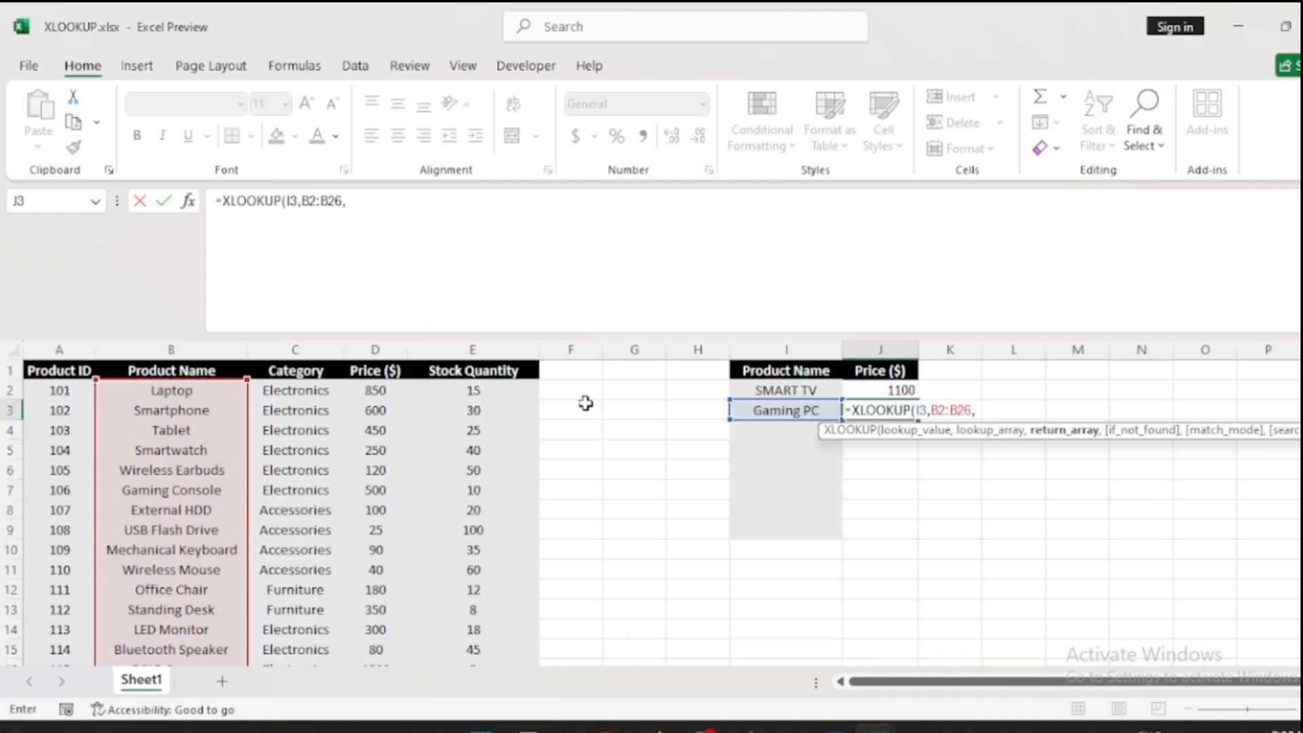
click(374, 391)
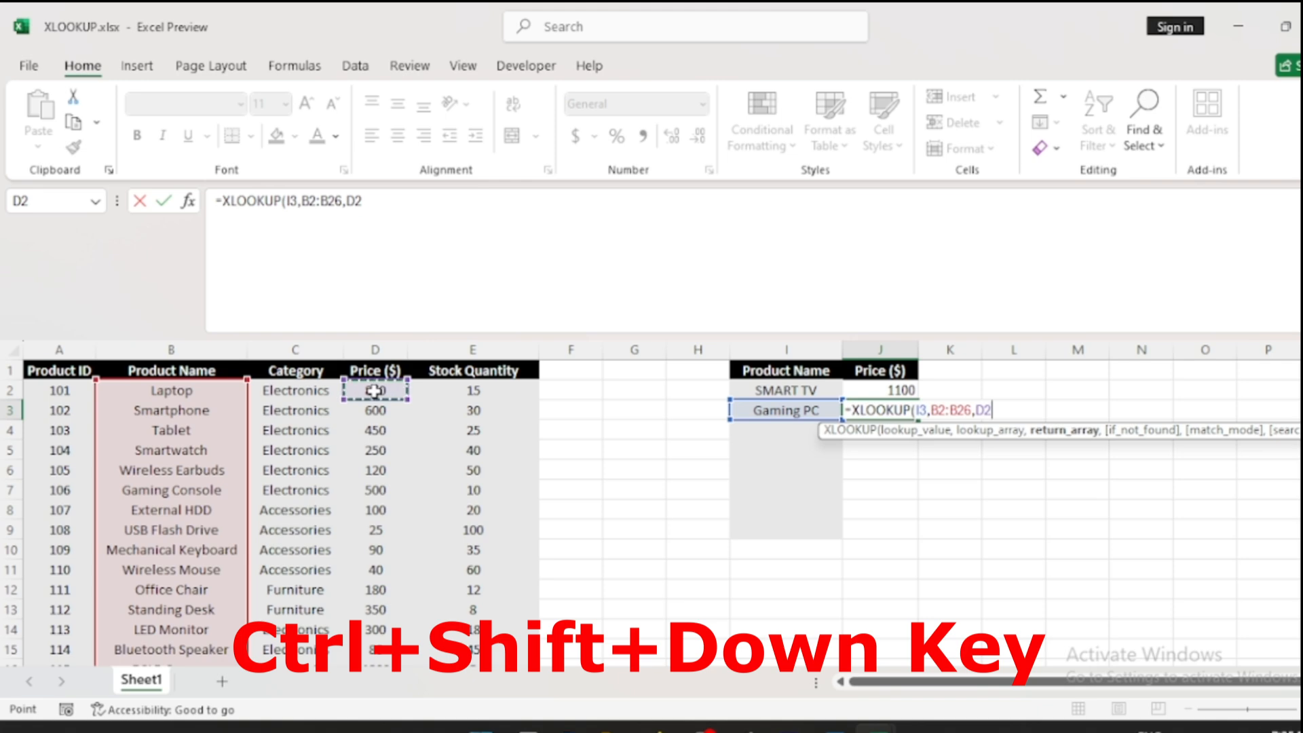
key(ctrl+shift+Down)
scroll(754, 451, up, 4)
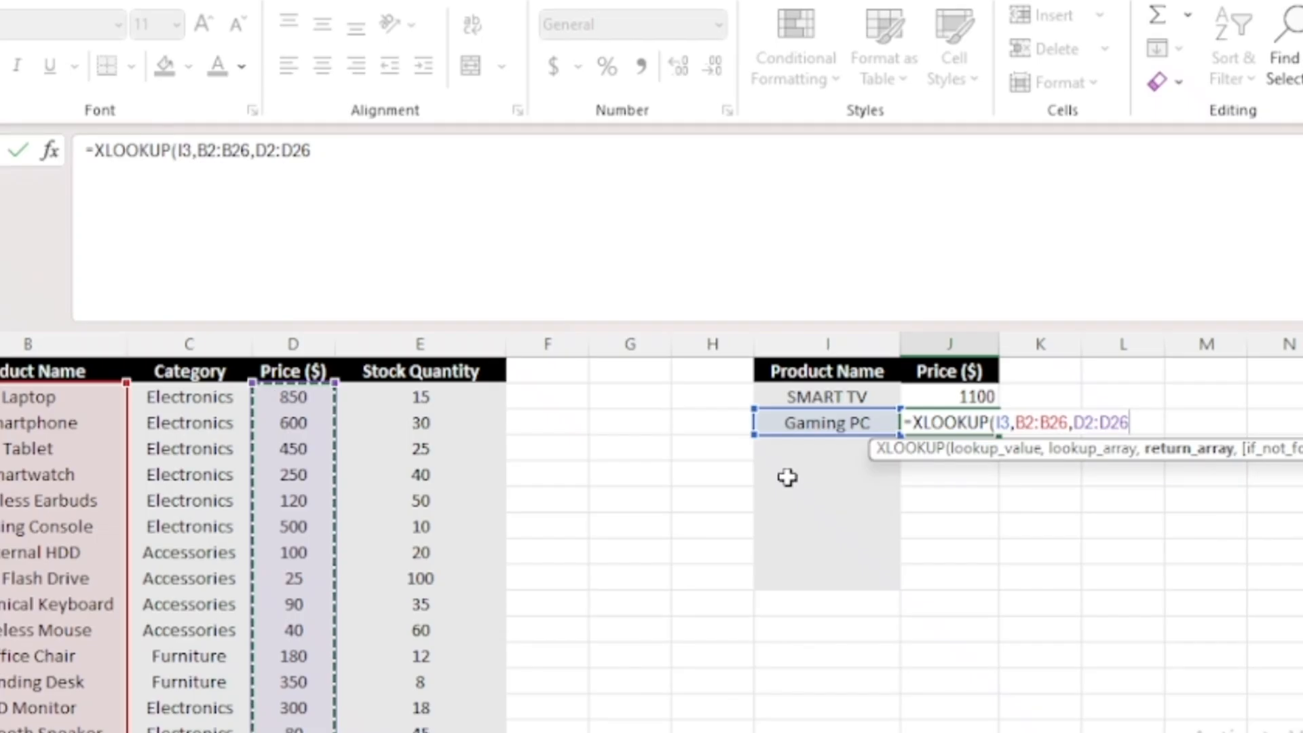
key(Return)
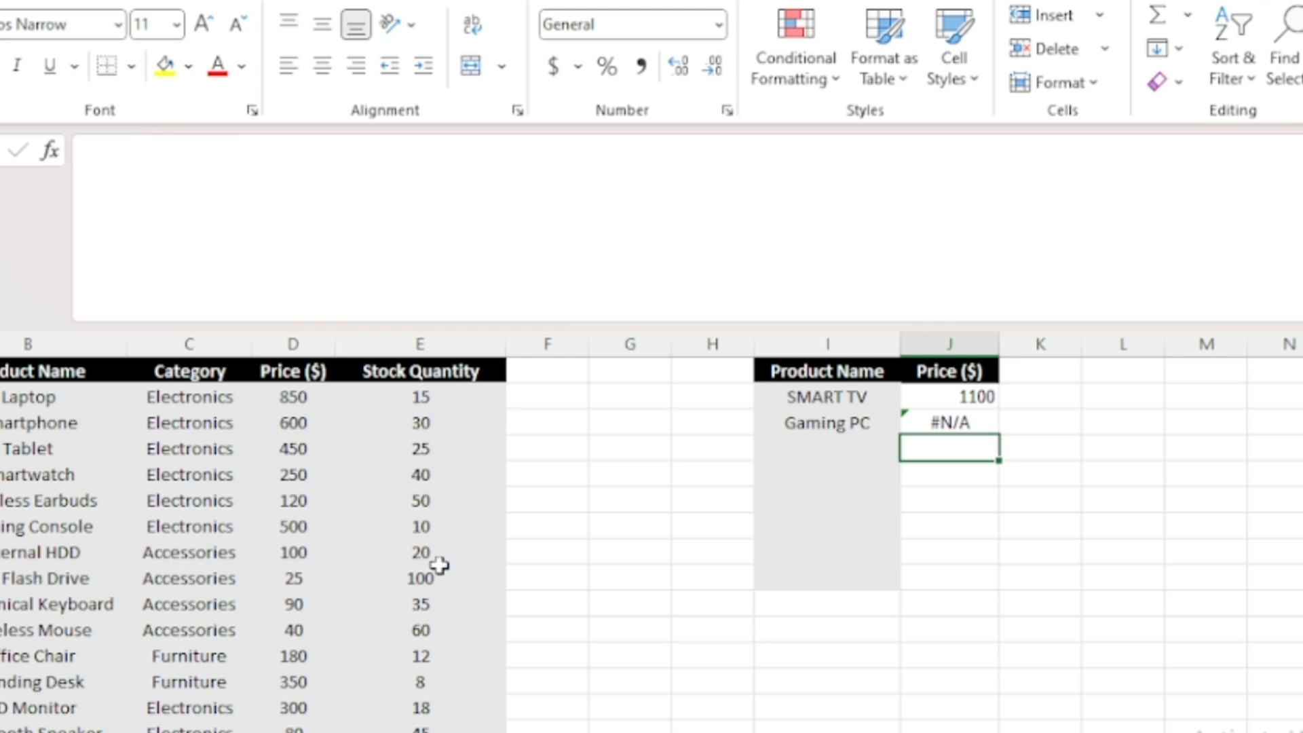
Step: Edit J3's formula to add "Not Available" as the if-not-found argument
double_click(934, 418)
click(1132, 420)
text(,)
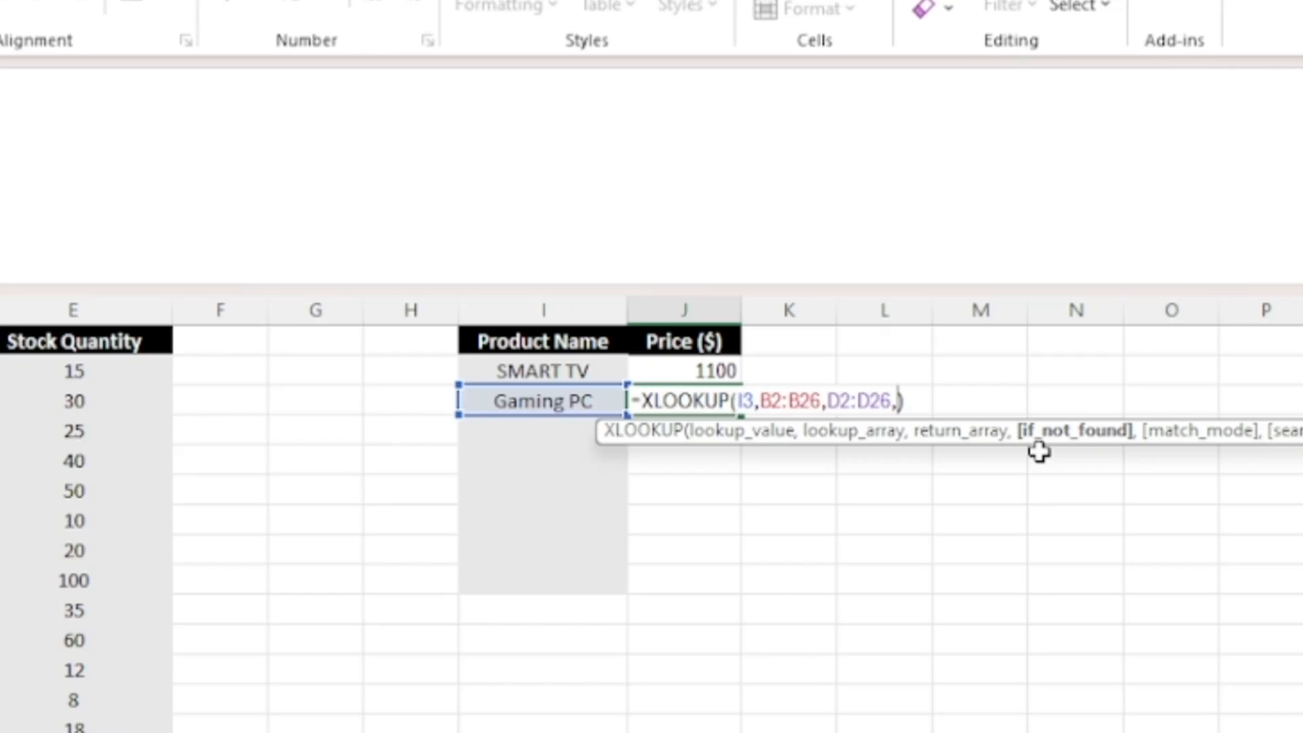
text("Not Available)
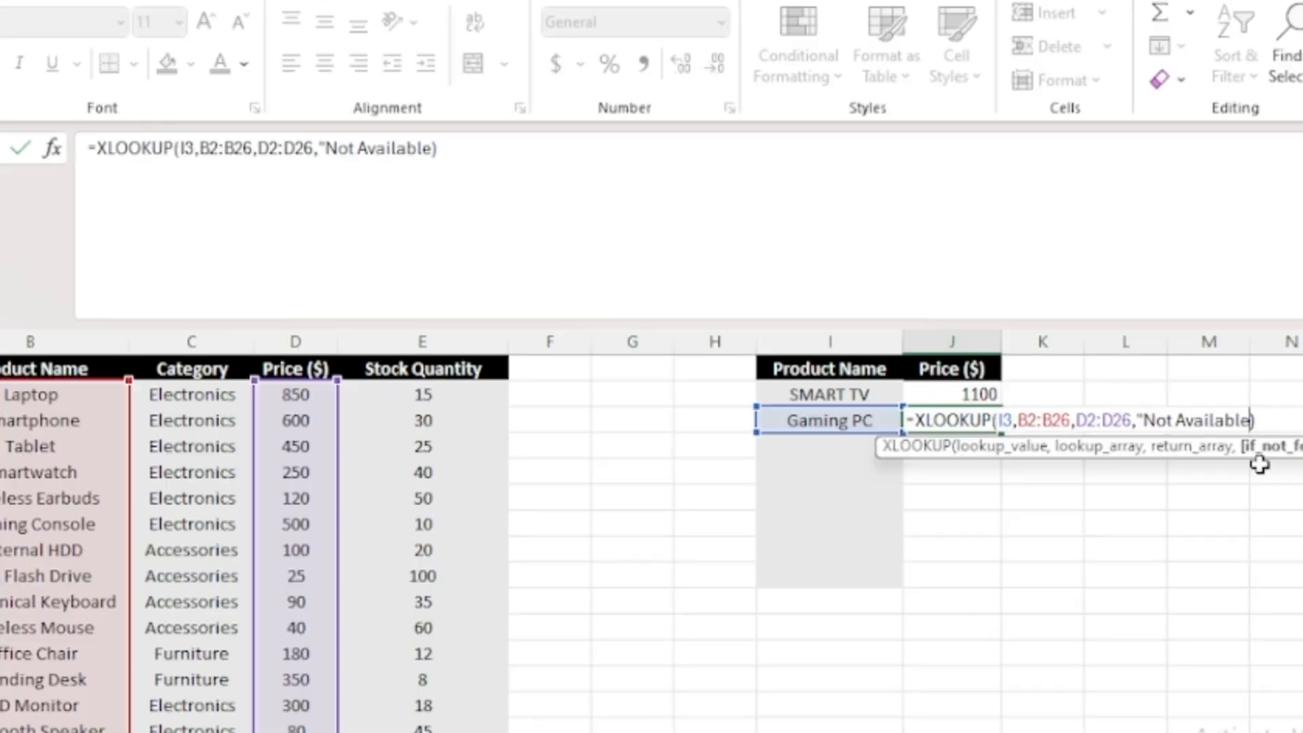
text(")
key(Return)
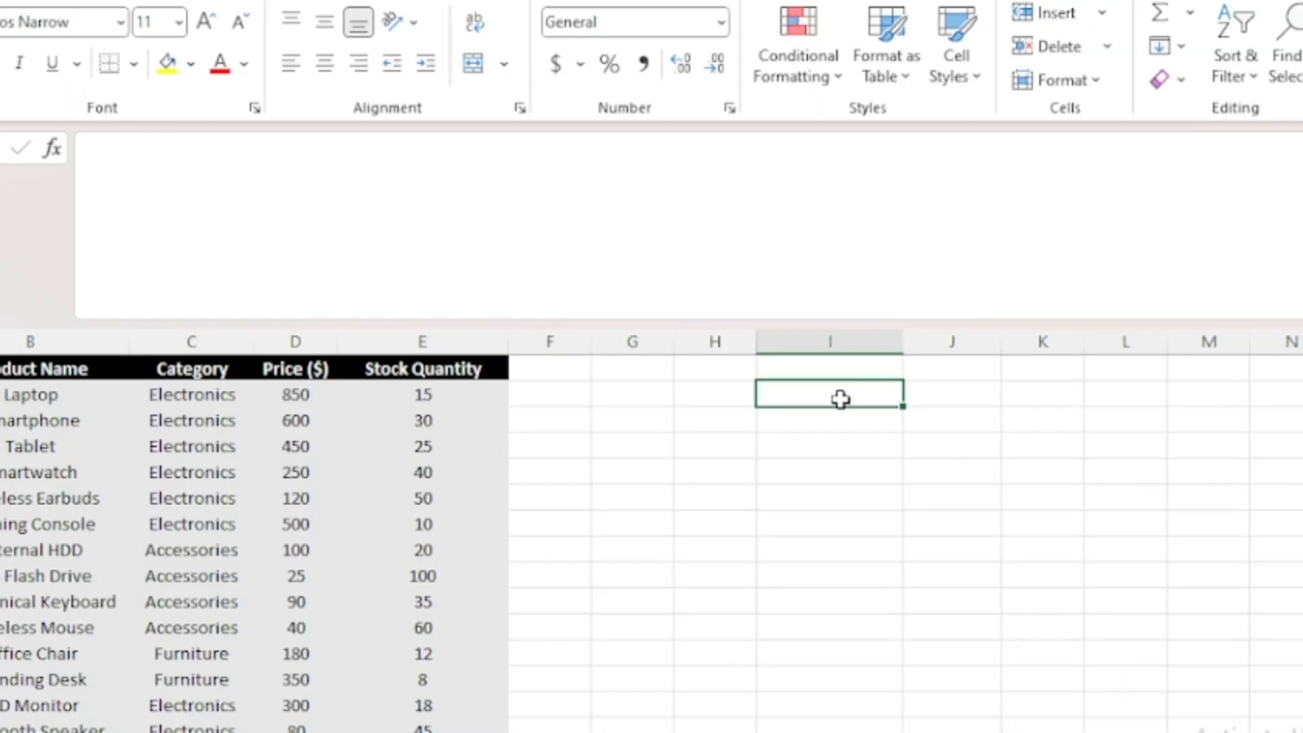
Step: Start an XLOOKUP in I2 that looks up "Appliances" in the category range C2:C26
text(=)
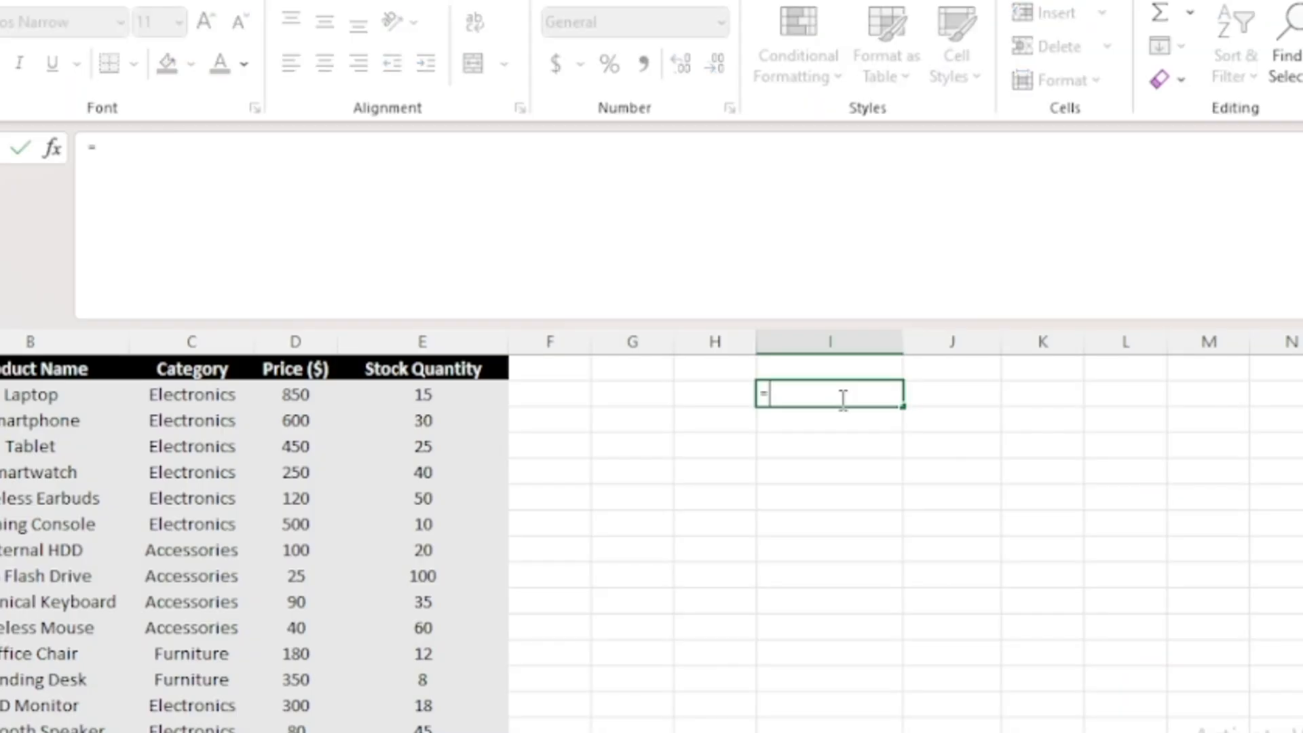
text(XLOOKU)
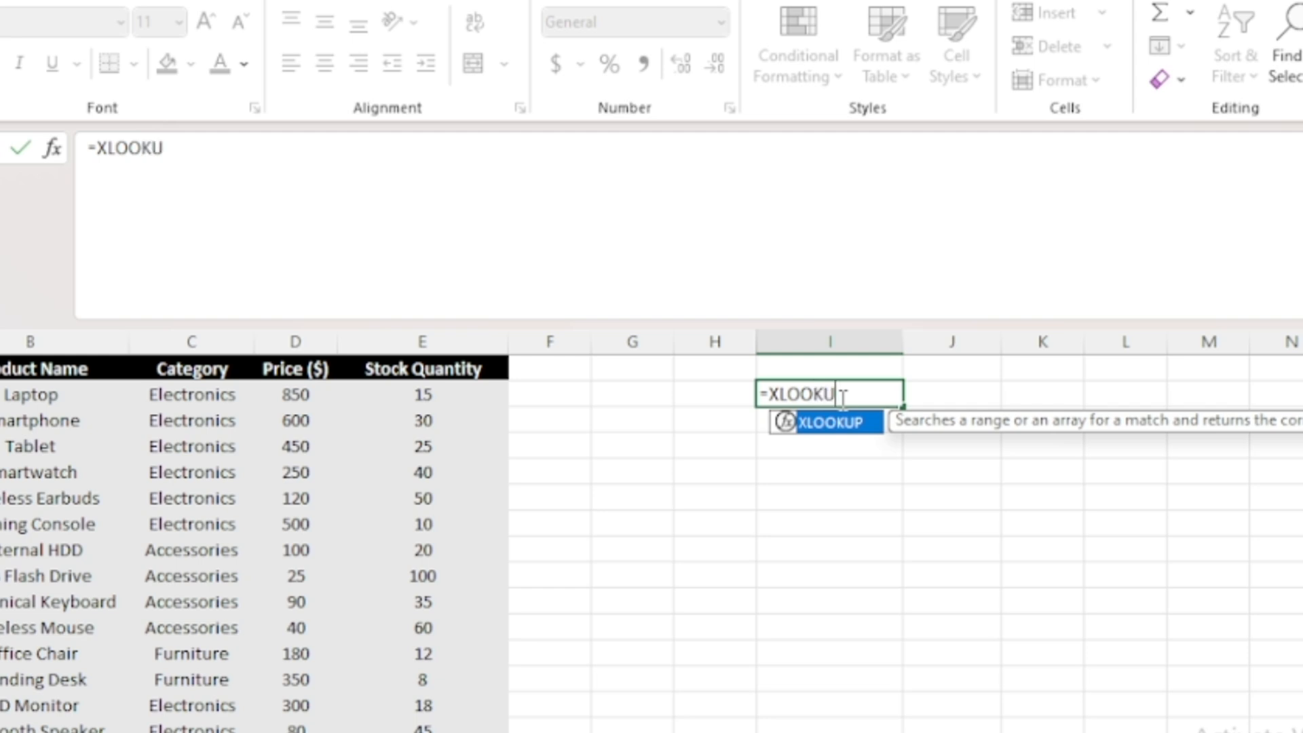
key(Tab)
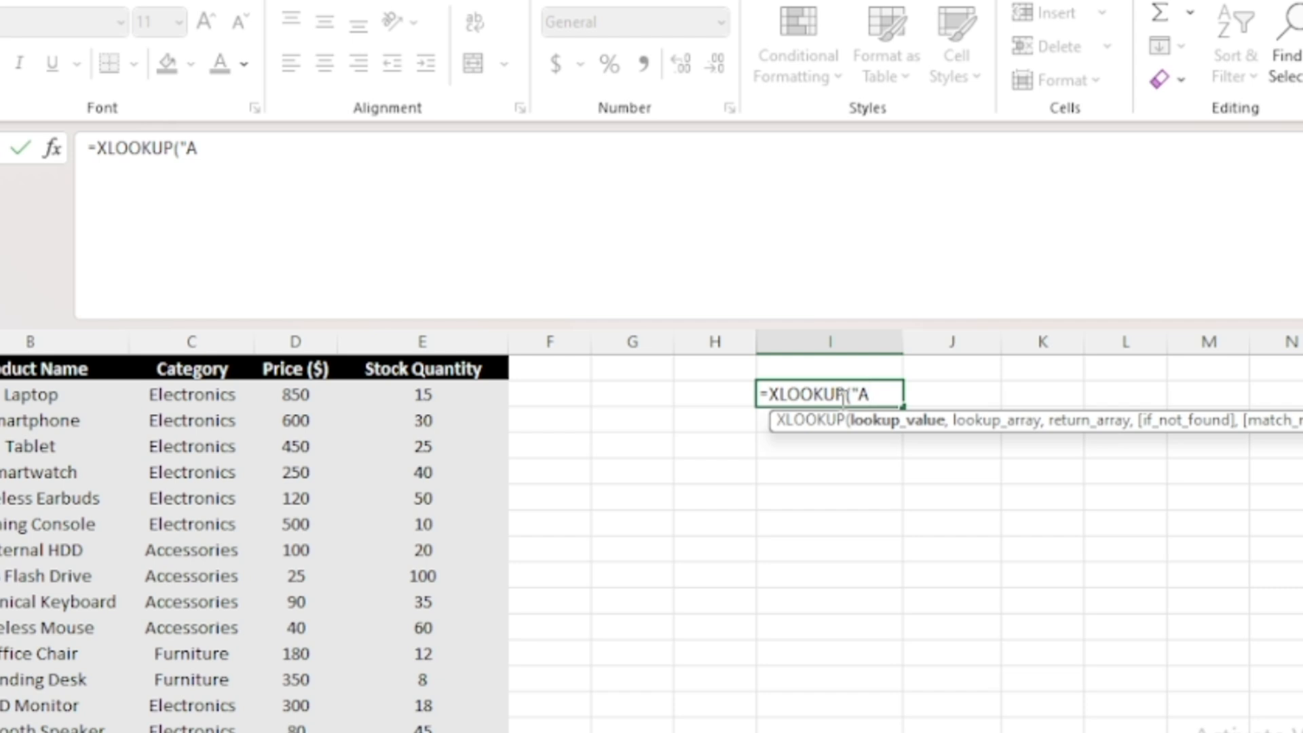
text("Appliances")
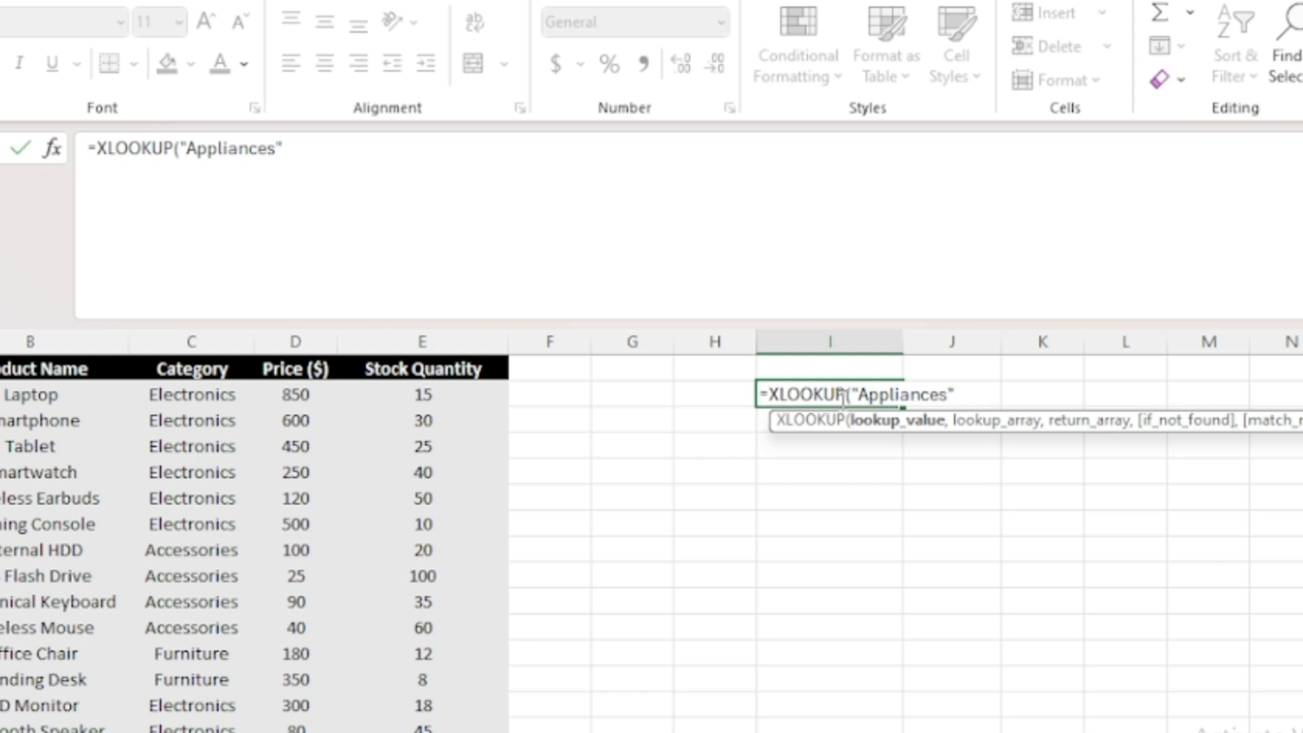
text(,)
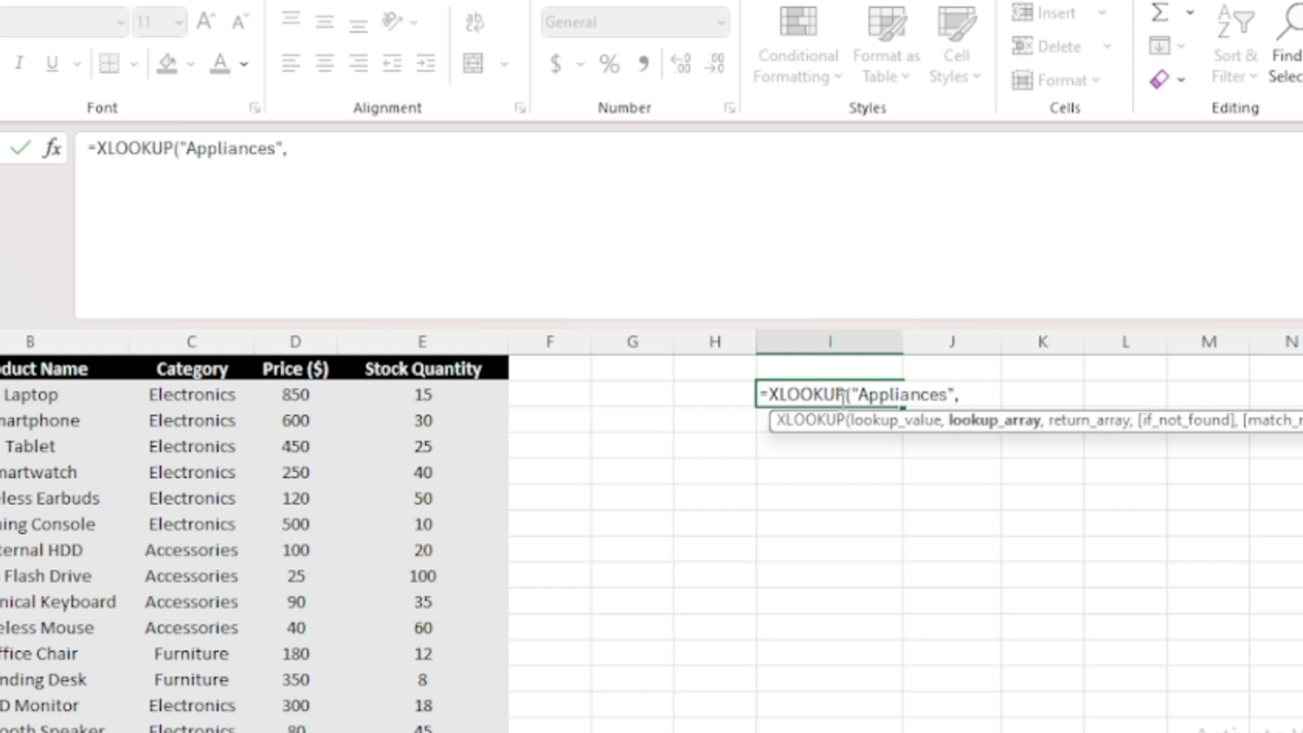
click(188, 400)
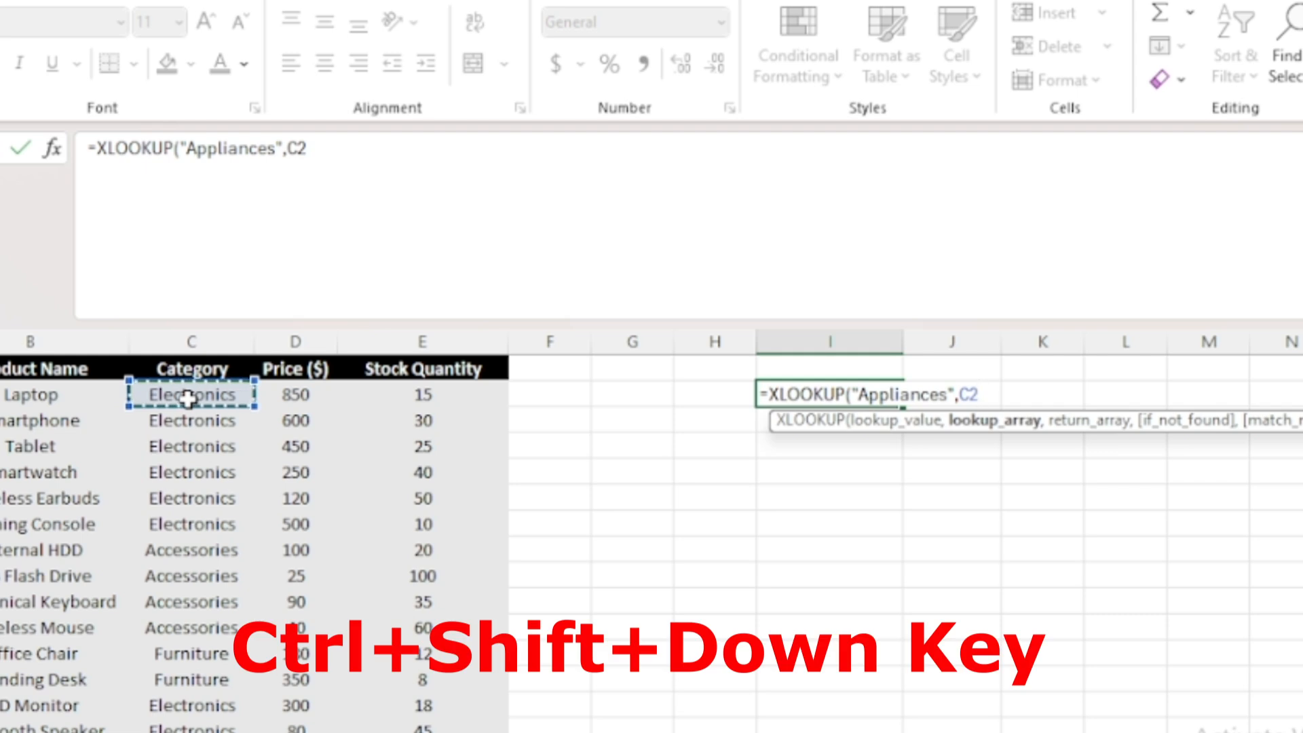
key(ctrl+shift+Down)
scroll(689, 400, up, 4)
text(,)
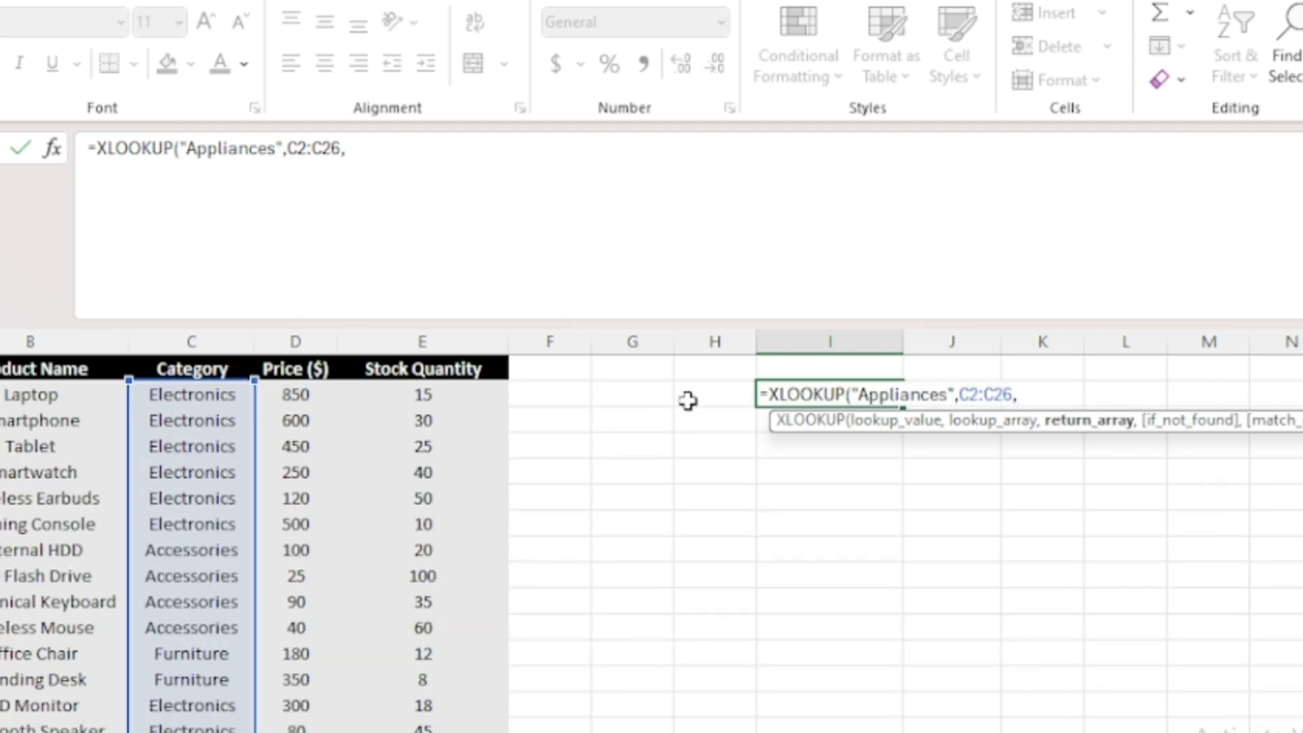
Step: Return product names from B2:B26, skip the optional arguments and set the search mode to -1 (last-to-first)
click(4, 398)
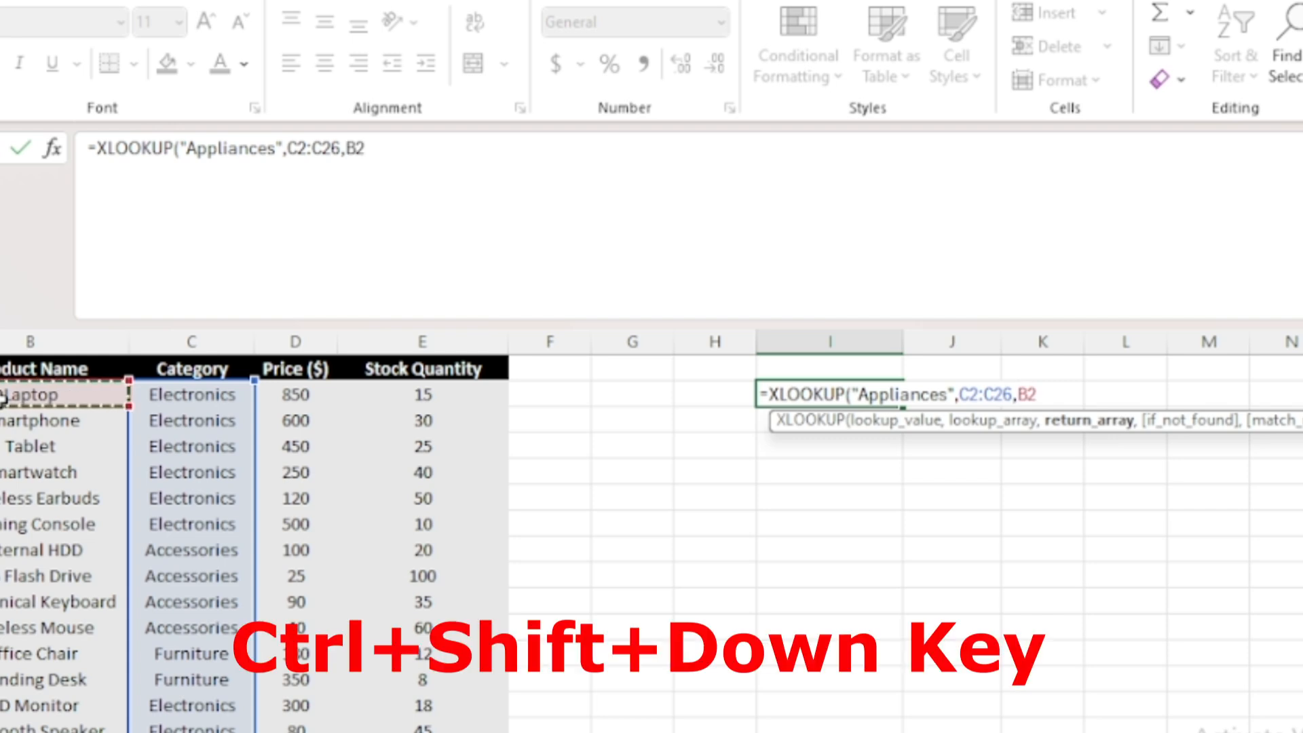
key(ctrl+shift+Down)
scroll(257, 424, up, 4)
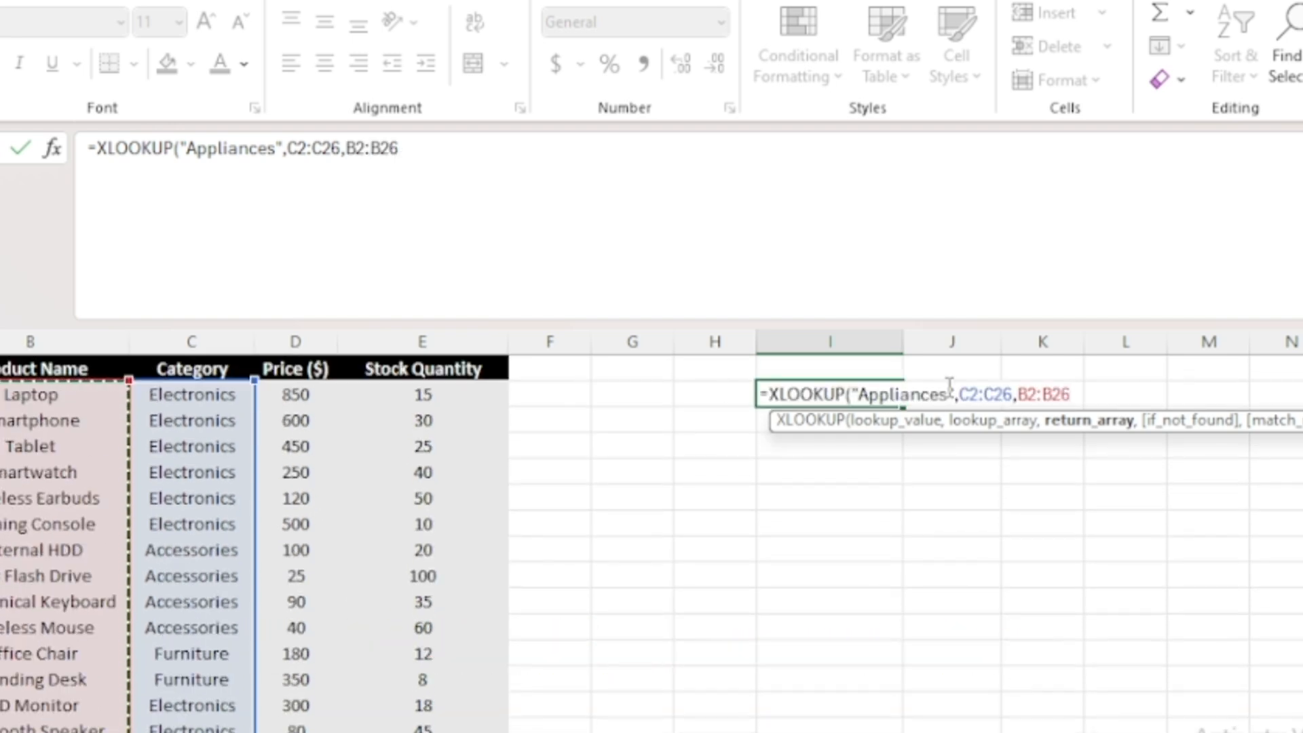
text(,)
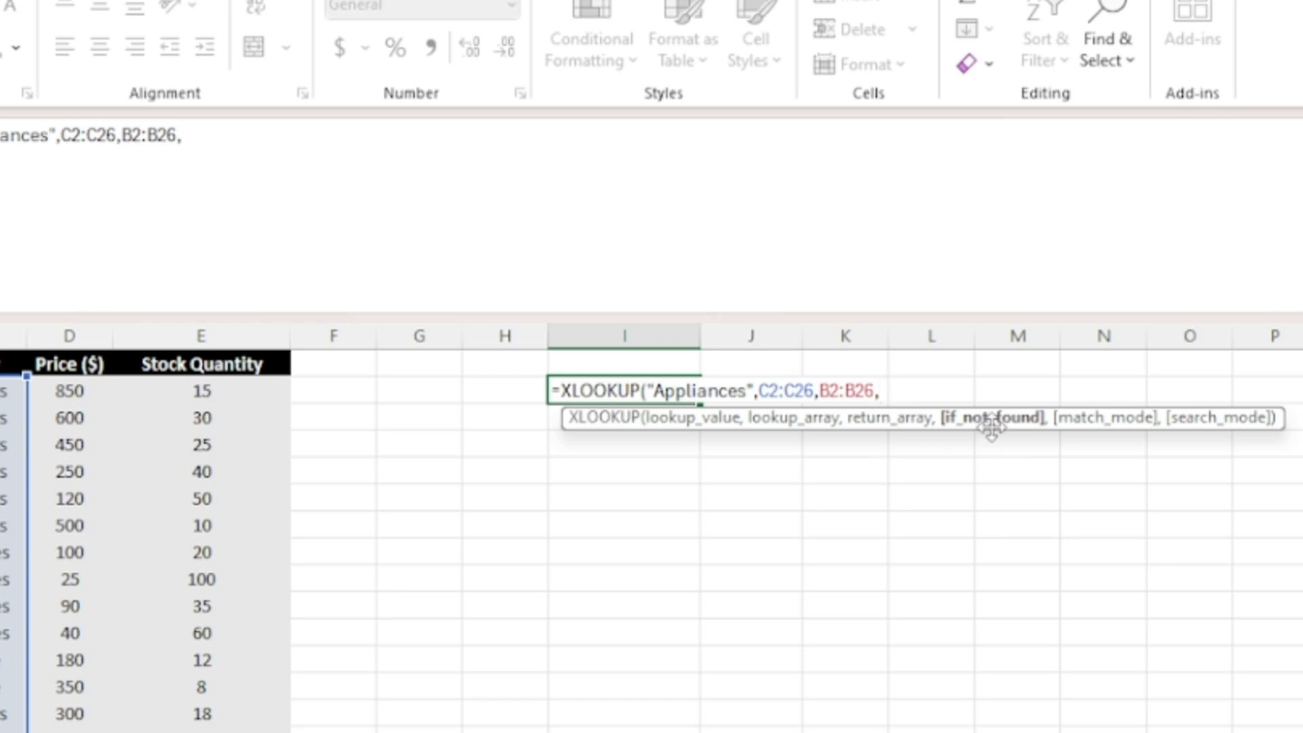
text(,)
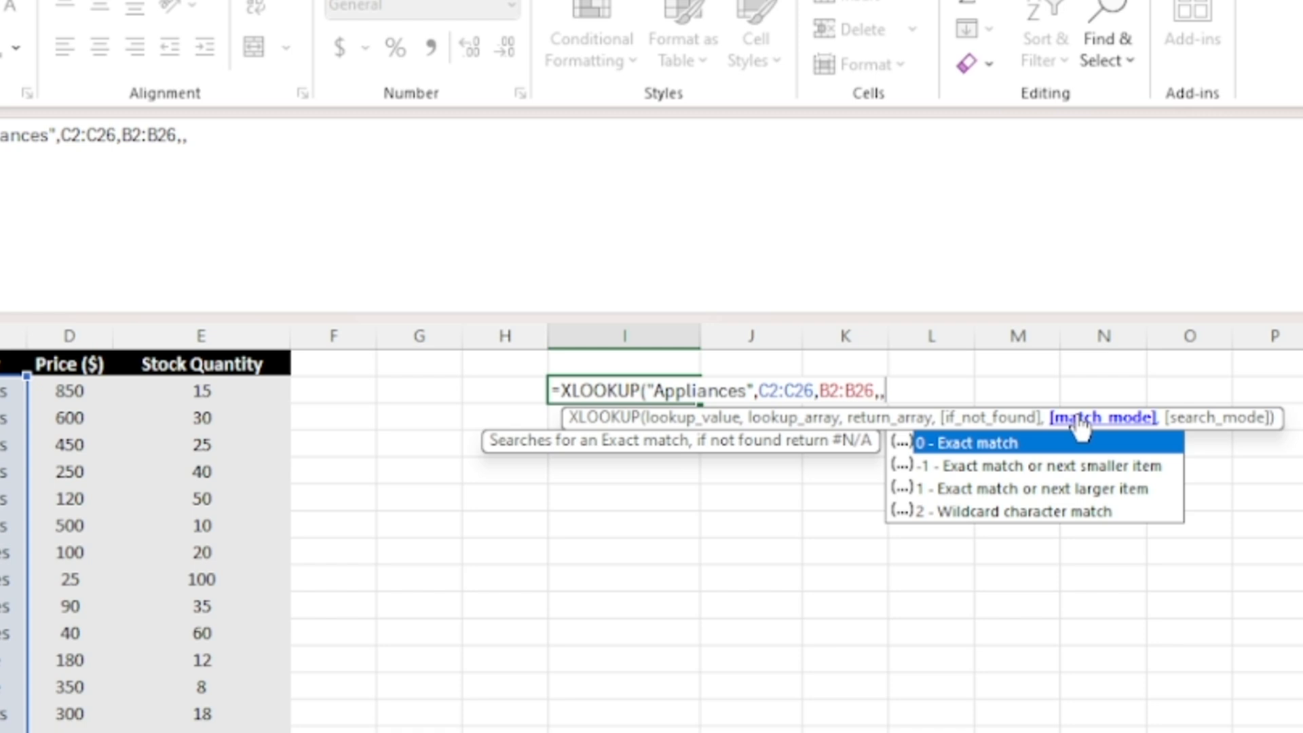
text(,)
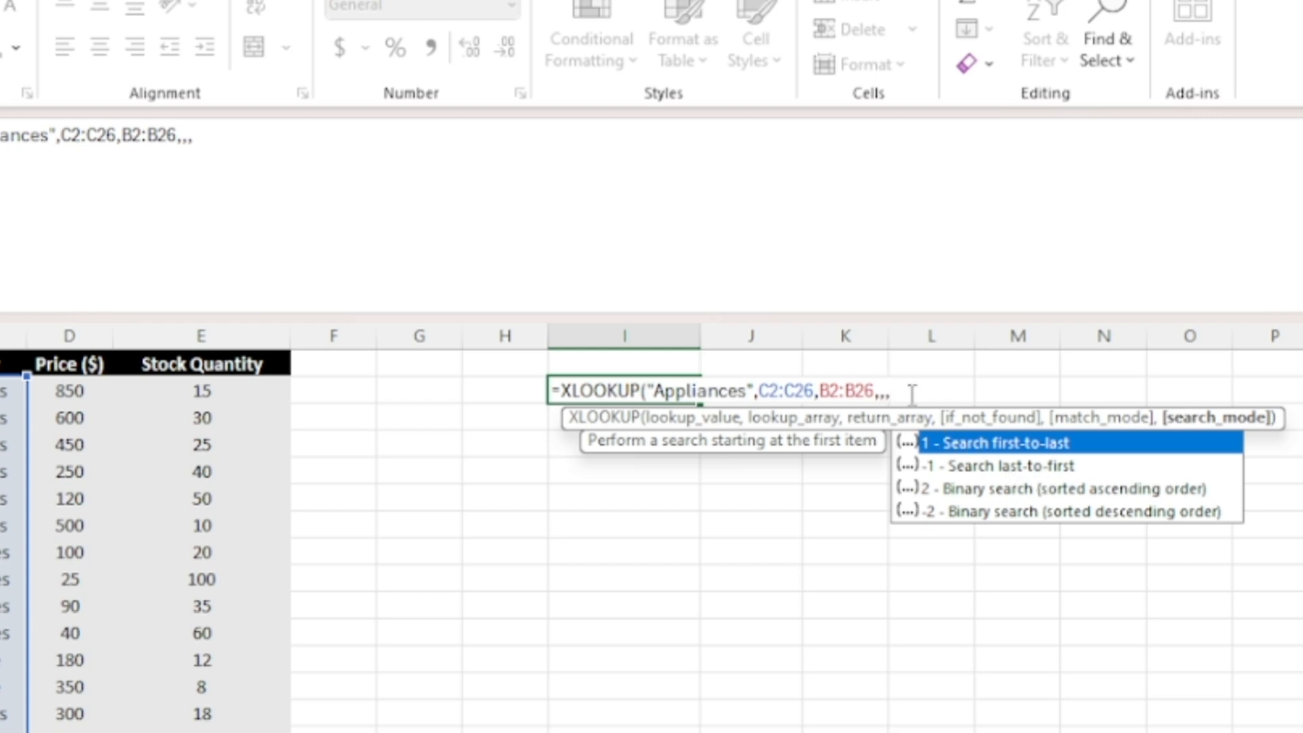
text(1))
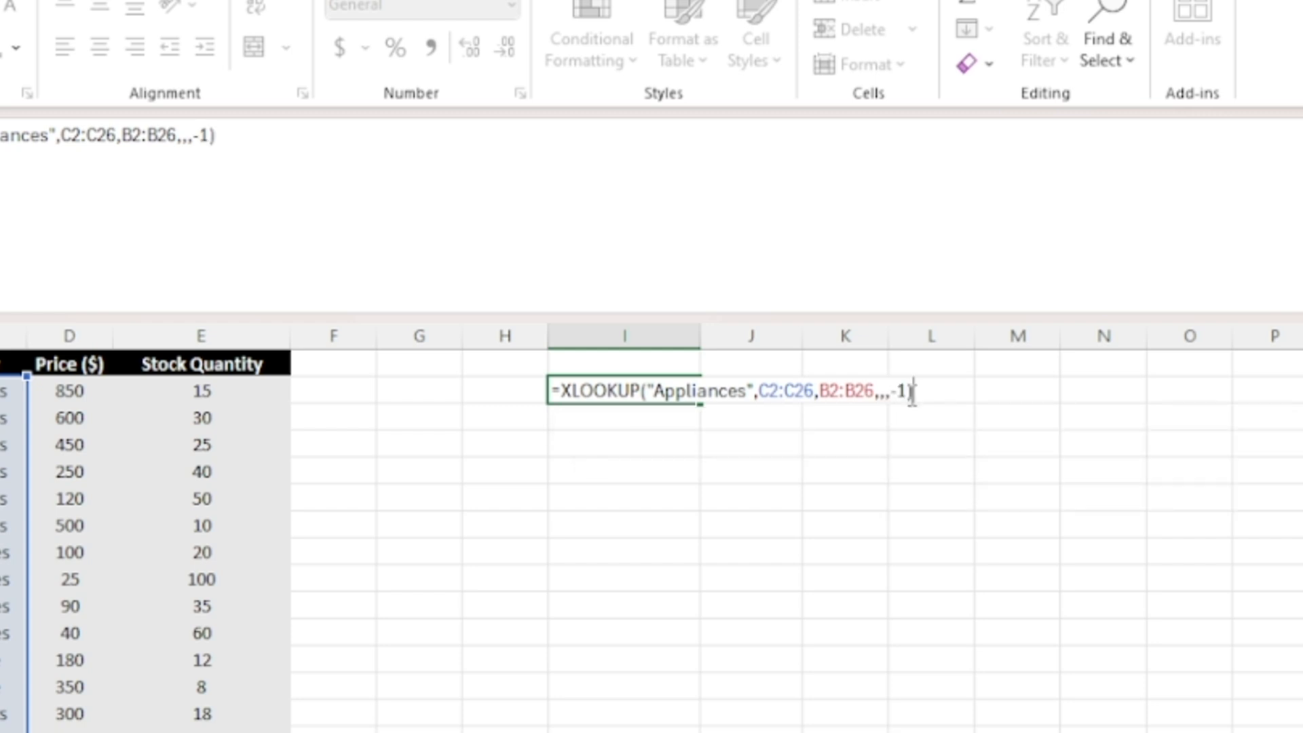
key(Return)
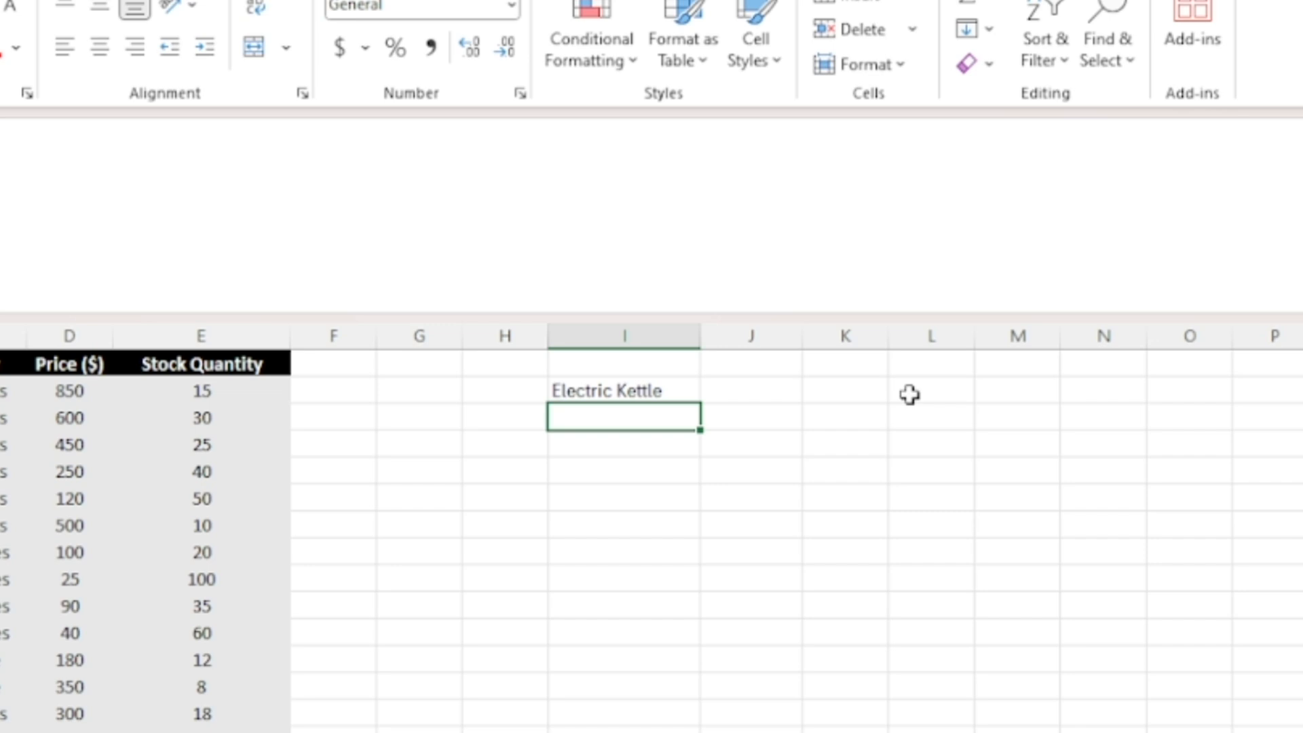
click(651, 392)
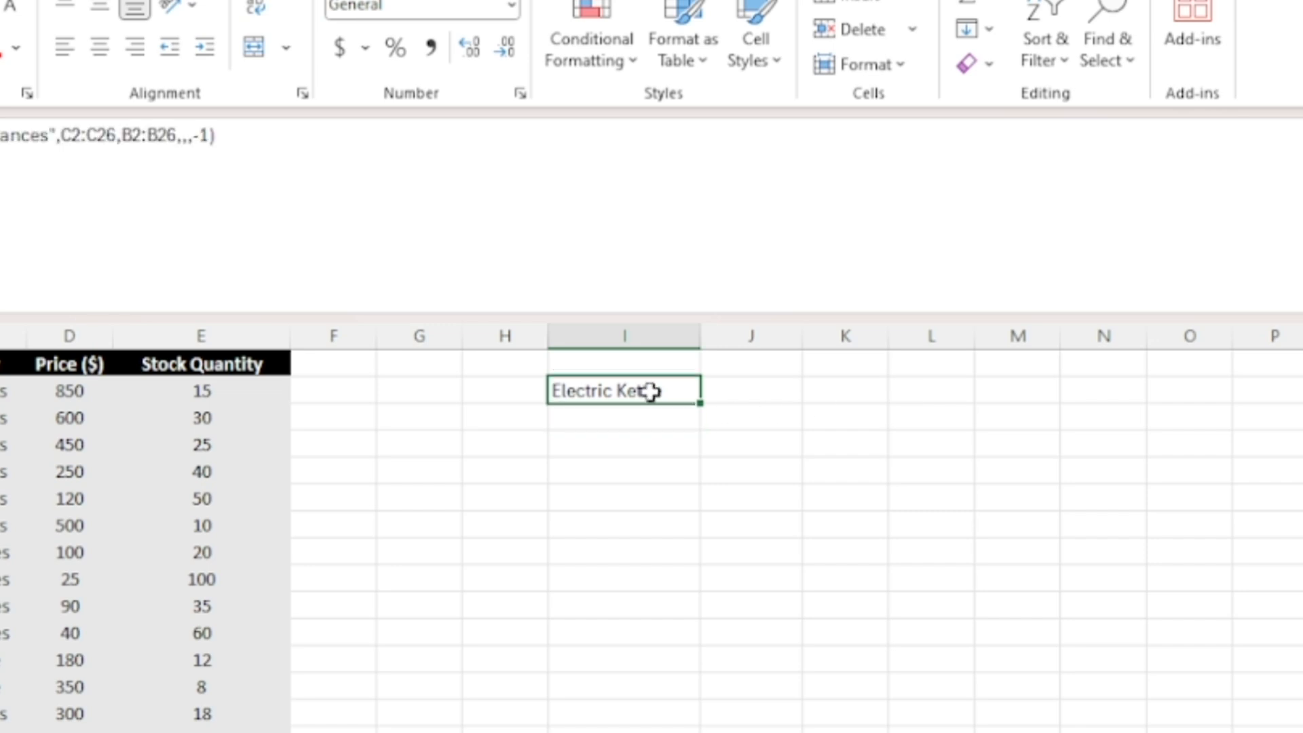